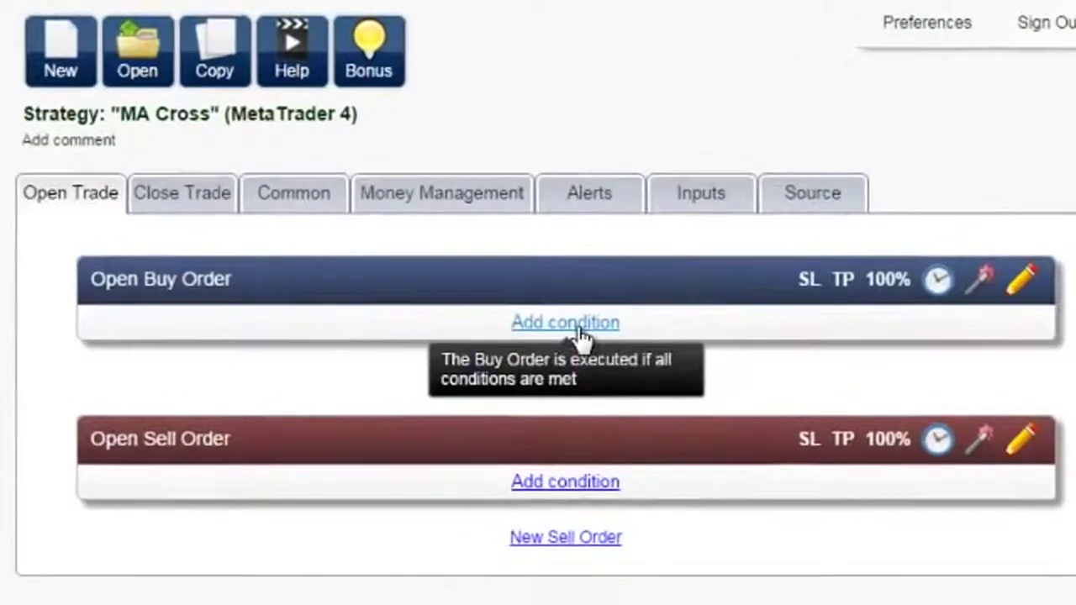
Add a condition to the buy order using a Moving Average with period 5 as its first indicator.
click(560, 319)
click(316, 336)
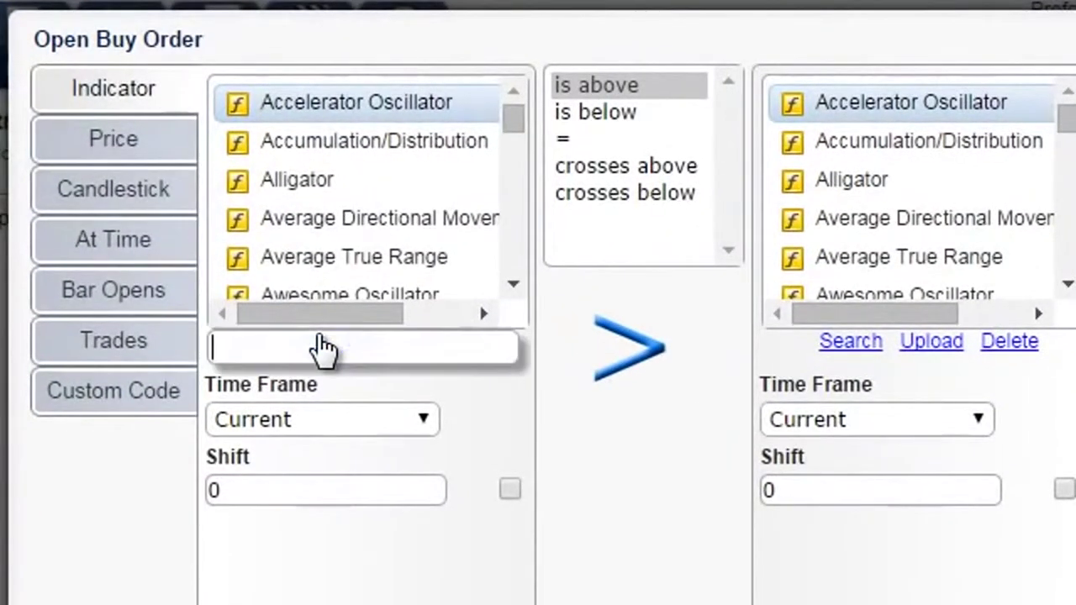
text(movi)
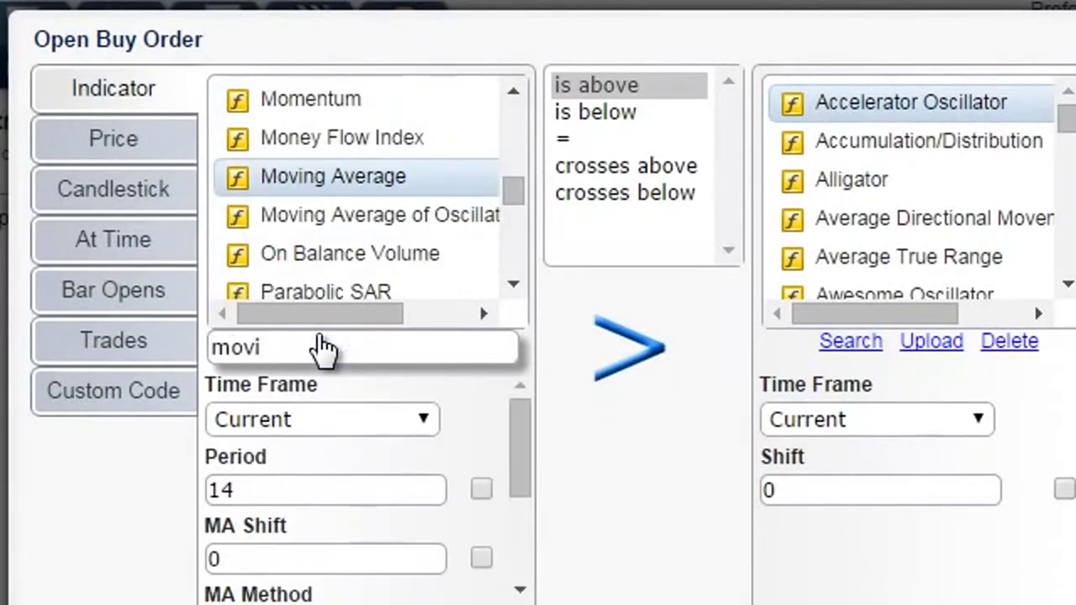
click(353, 488)
double_click(354, 487)
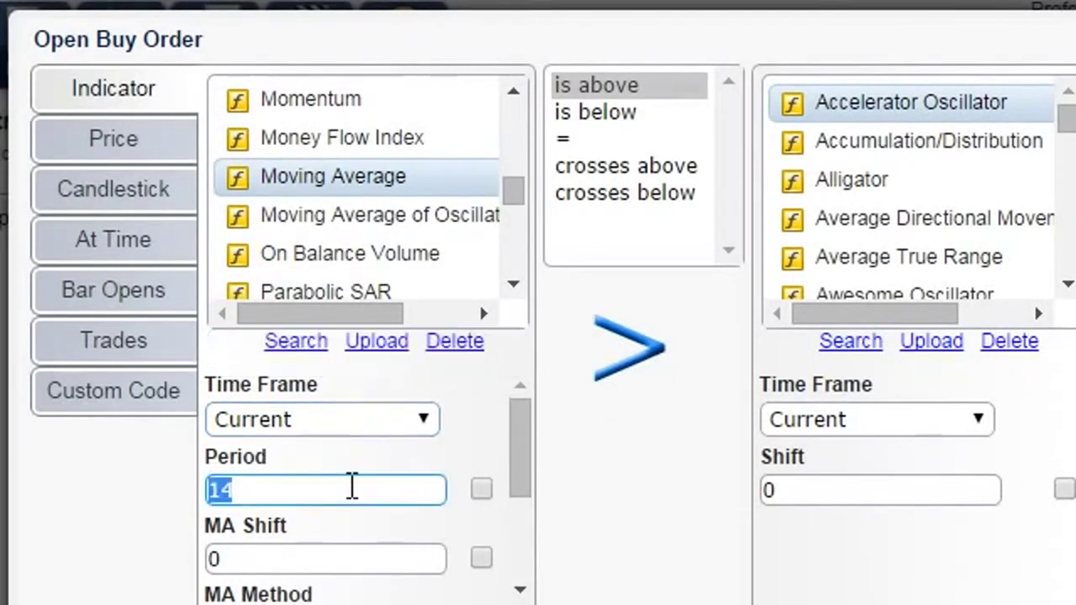
text(5)
Complete the buy condition as crosses above a Moving Average with period 20.
click(614, 171)
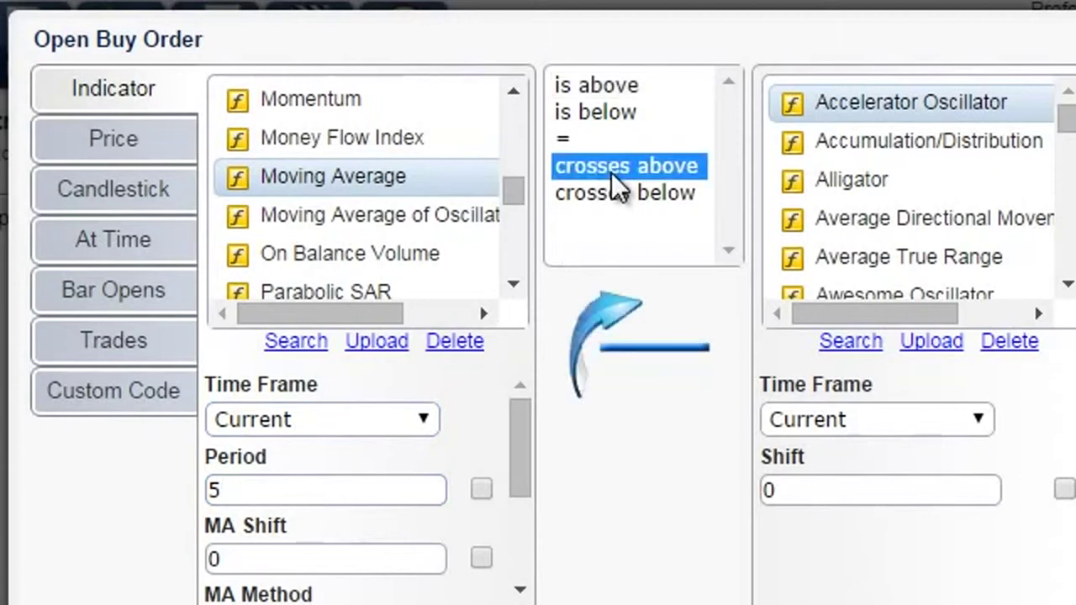
click(837, 342)
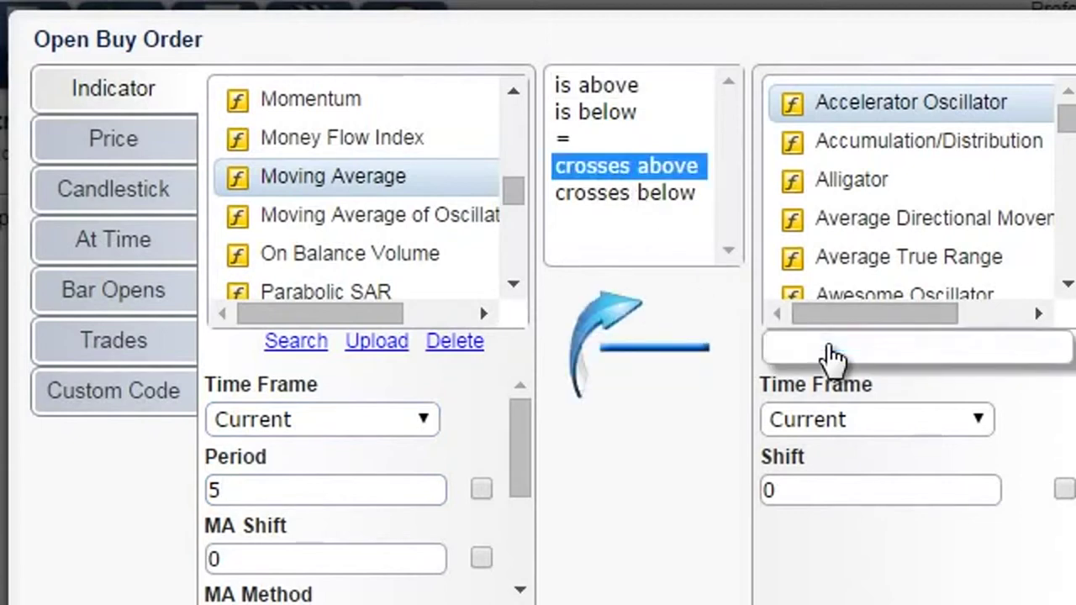
text(mov)
click(910, 485)
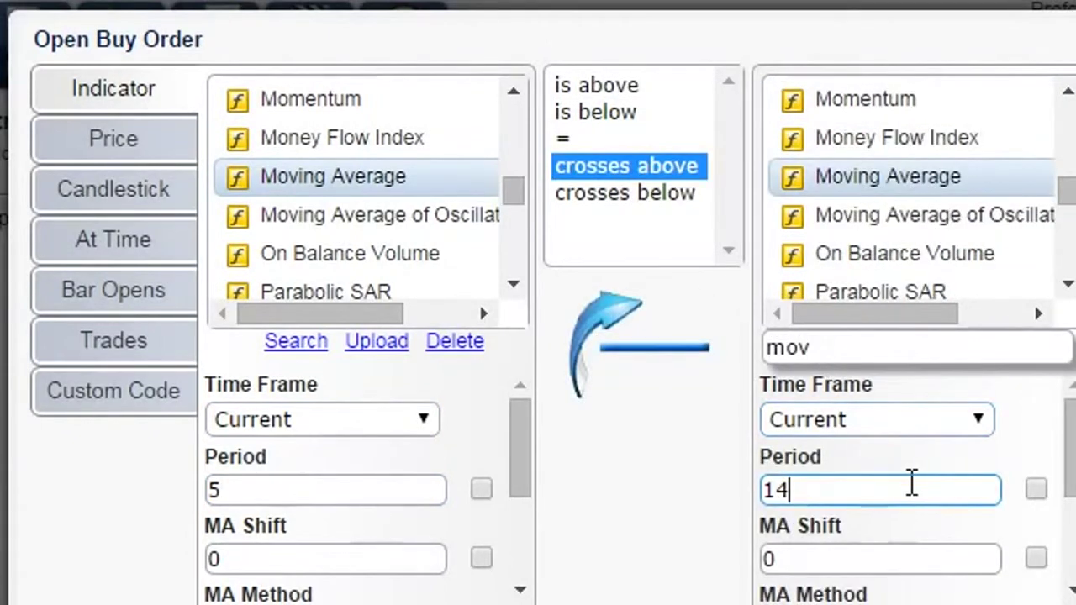
double_click(913, 485)
text(20)
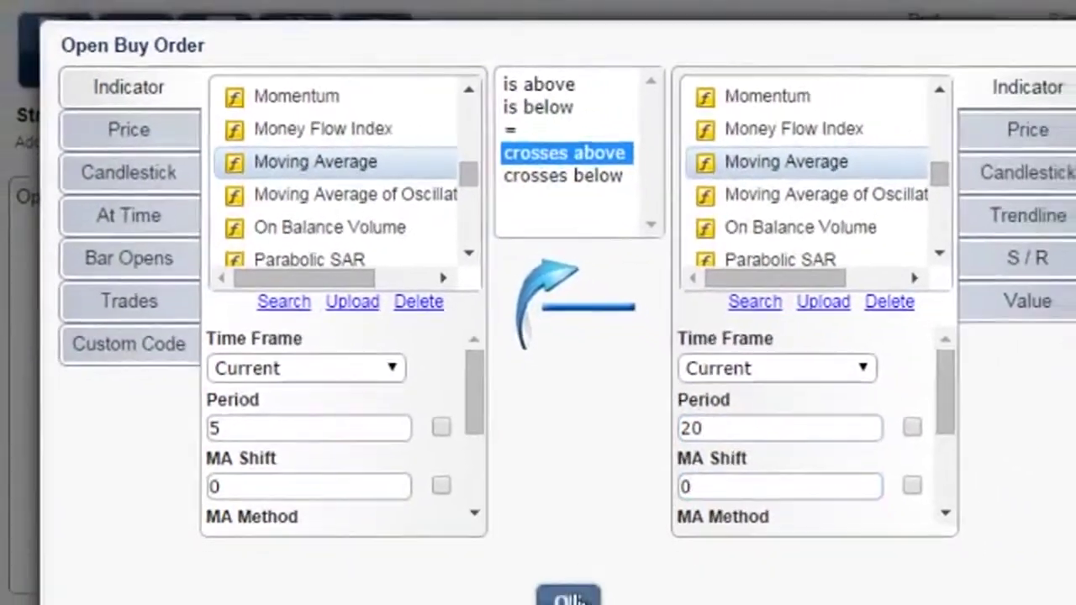
click(567, 596)
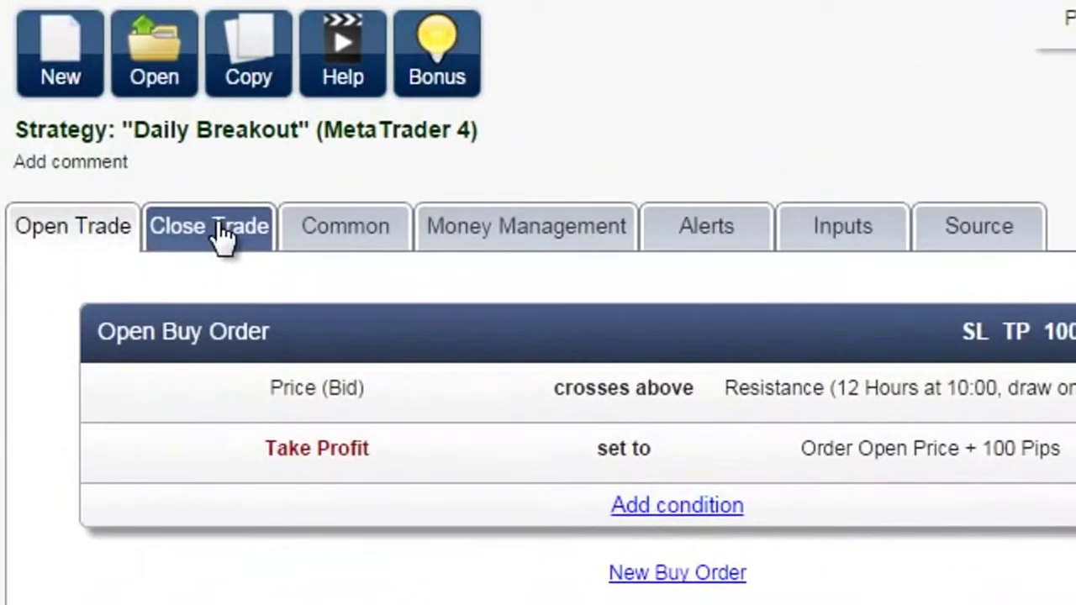
Review the Daily Breakout strategy's close-trade and common settings, including the support/resistance trailing stop for long positions.
click(187, 183)
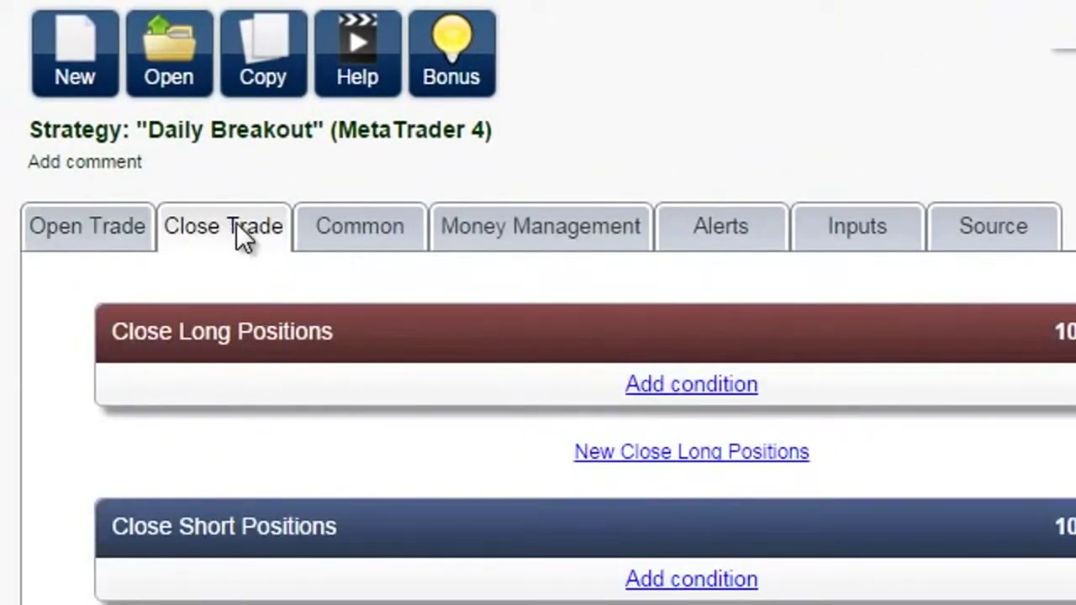
click(332, 234)
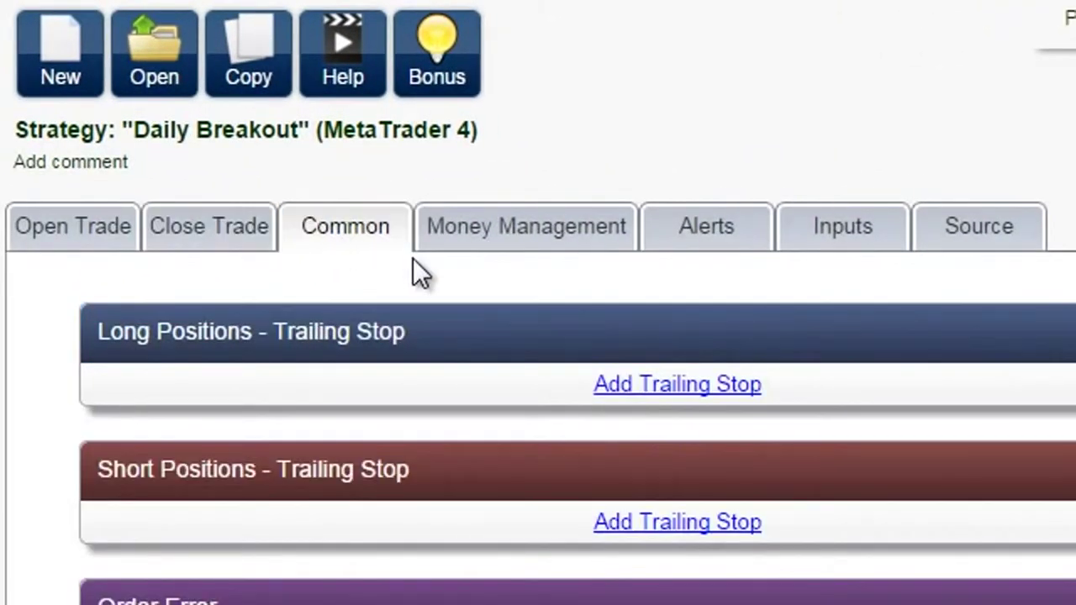
click(641, 387)
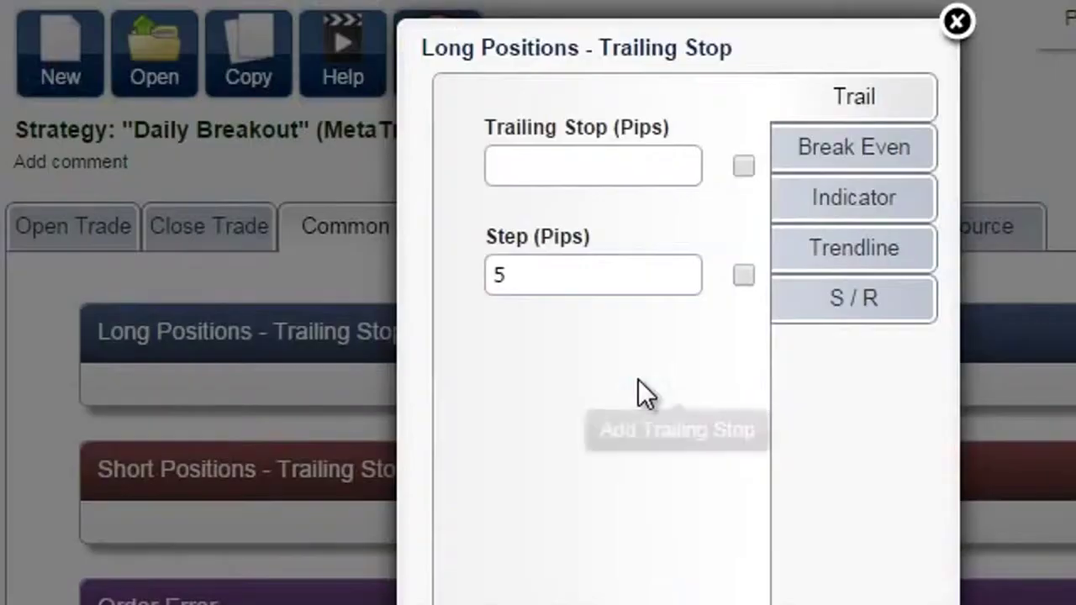
click(813, 301)
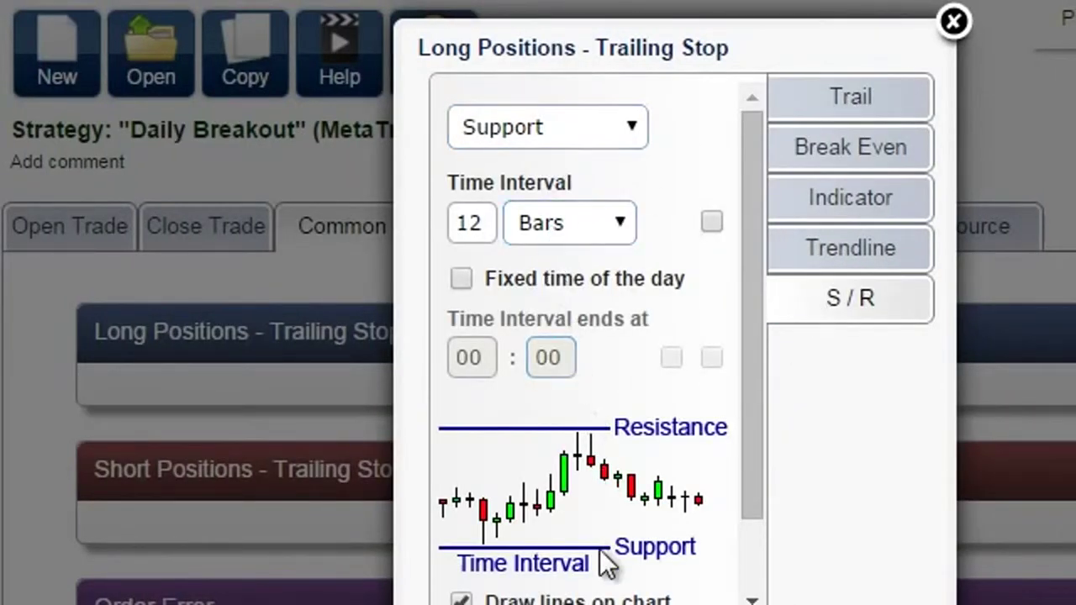
click(461, 600)
click(785, 586)
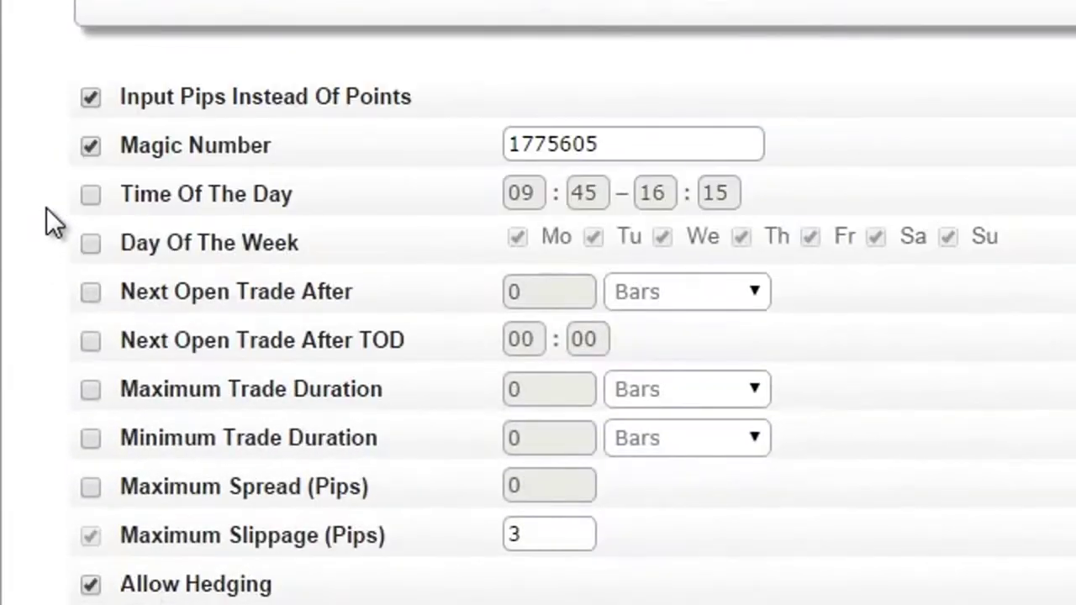
scroll(46, 207, down, 2)
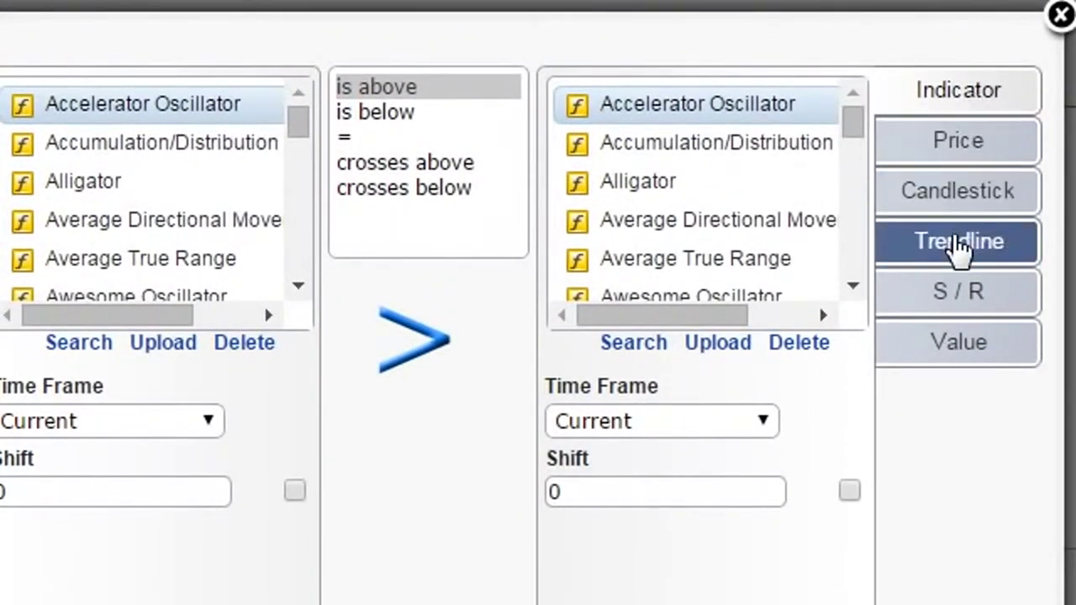
Look through the trendline, support/resistance and At Time options for an Open Buy Order condition.
click(961, 248)
click(971, 290)
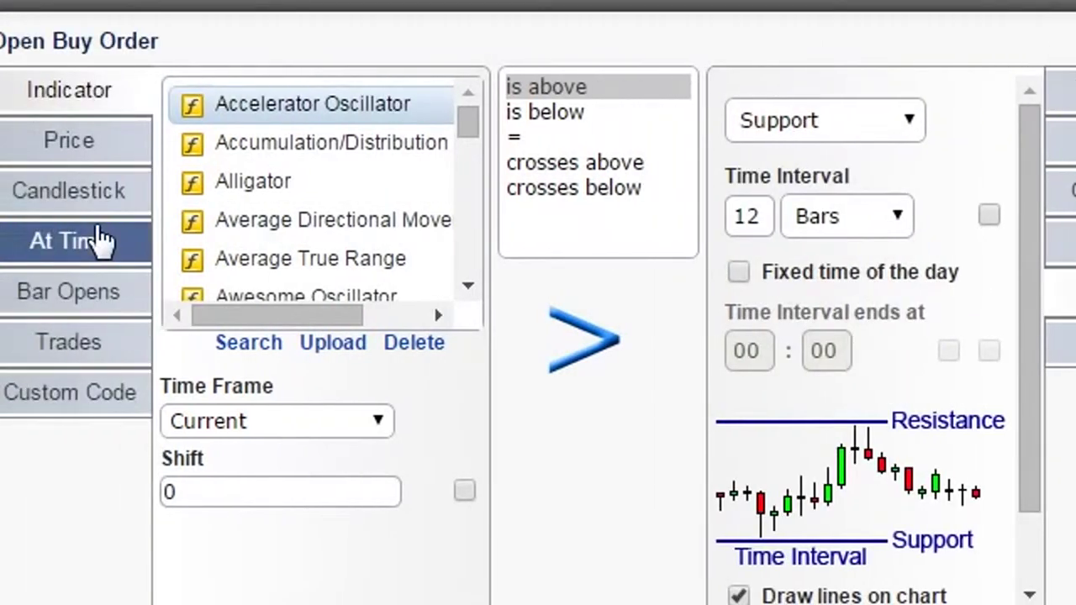
click(99, 240)
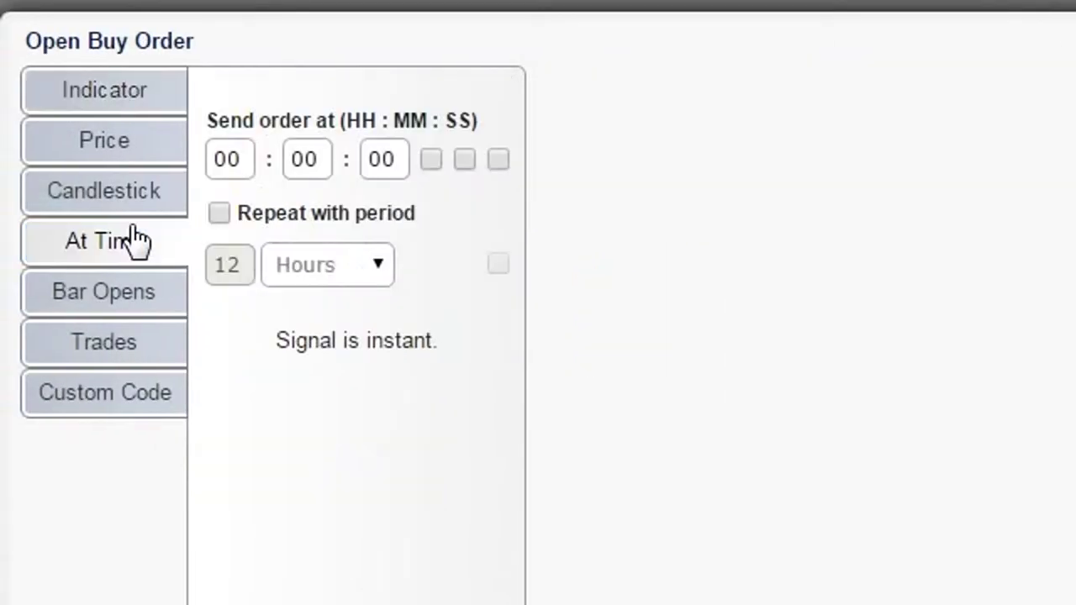
click(78, 97)
click(367, 342)
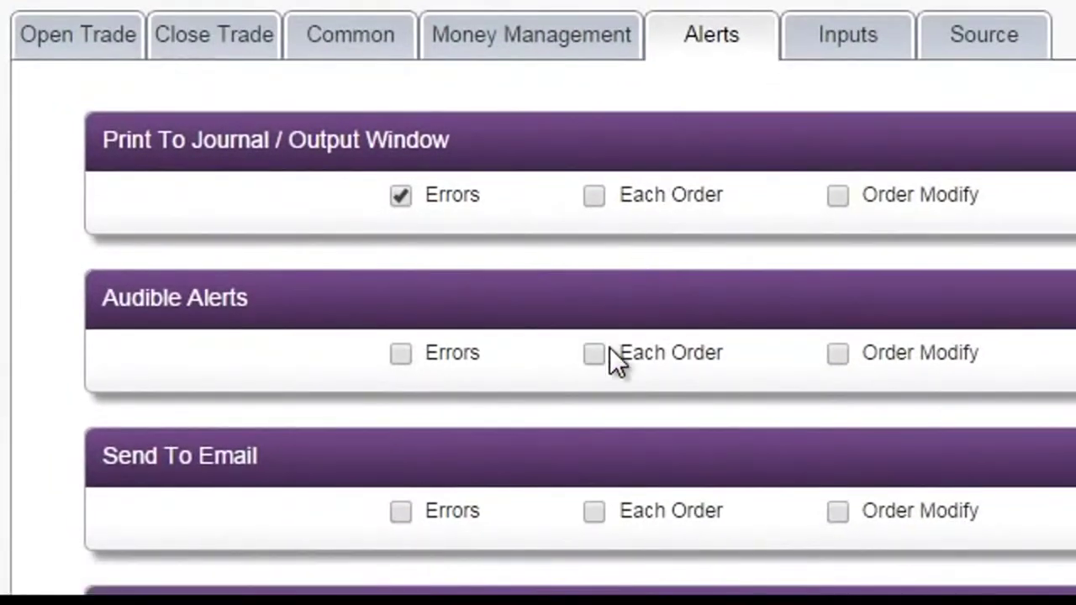
Enable audible alerts for each order in the strategy and for when the indicator paints.
click(632, 352)
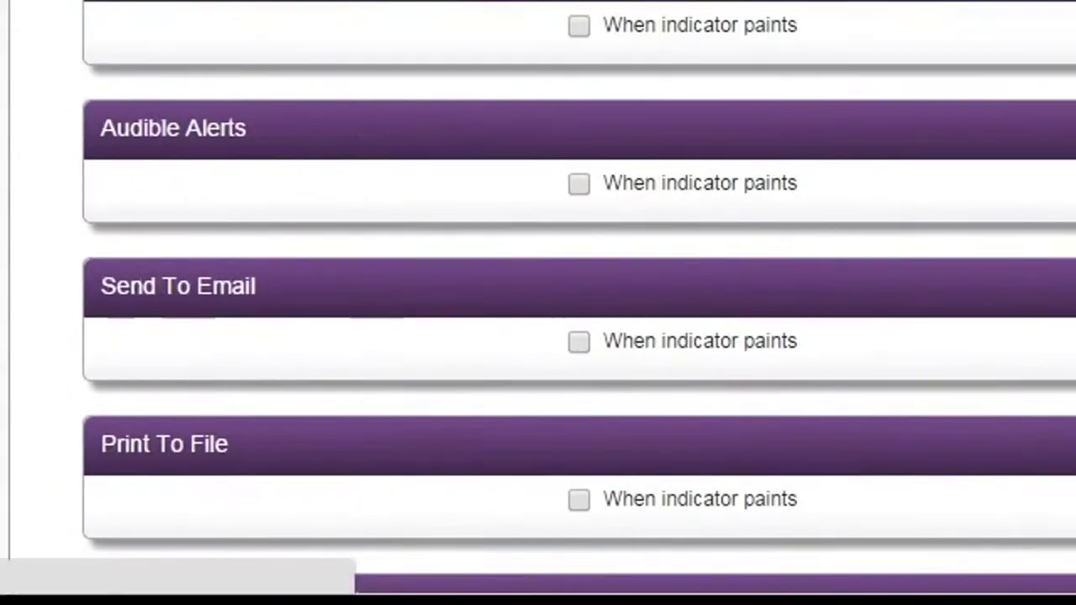
click(625, 186)
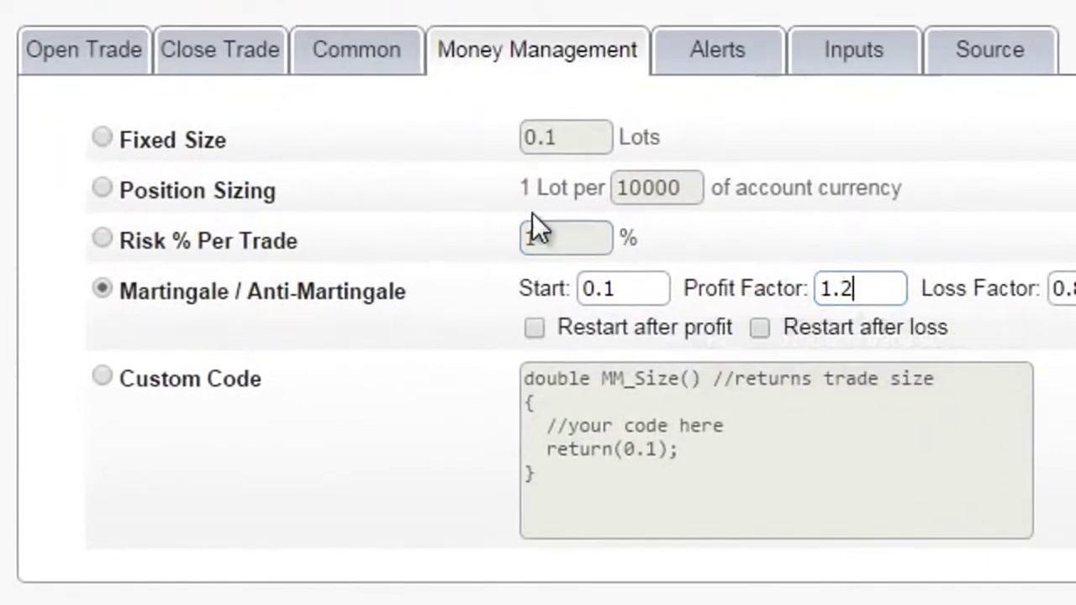
Choose Position Sizing as the strategy's money management method.
click(236, 187)
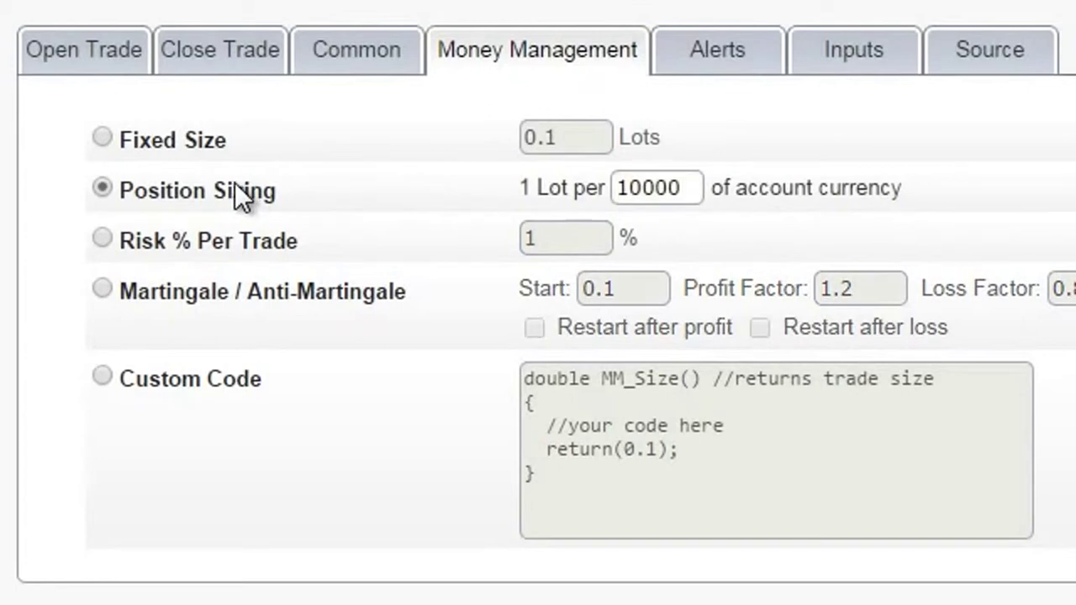
mouse_move(637, 194)
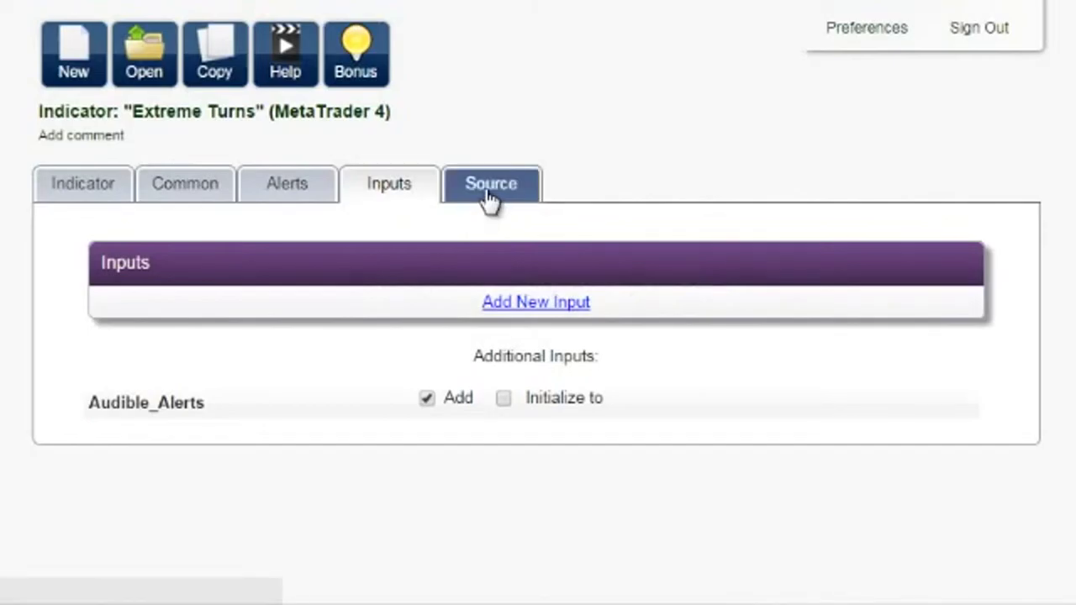
Examine the generated source code of the Extreme Turns indicator, from the property settings through the iteration function.
click(487, 192)
scroll(336, 403, down, 3)
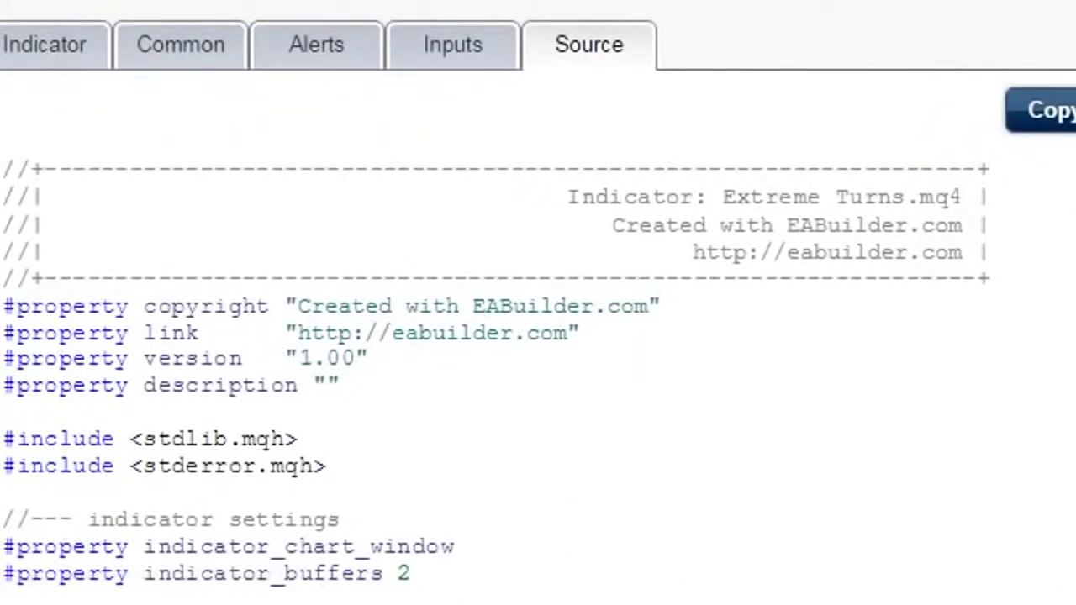
scroll(336, 370, down, 5)
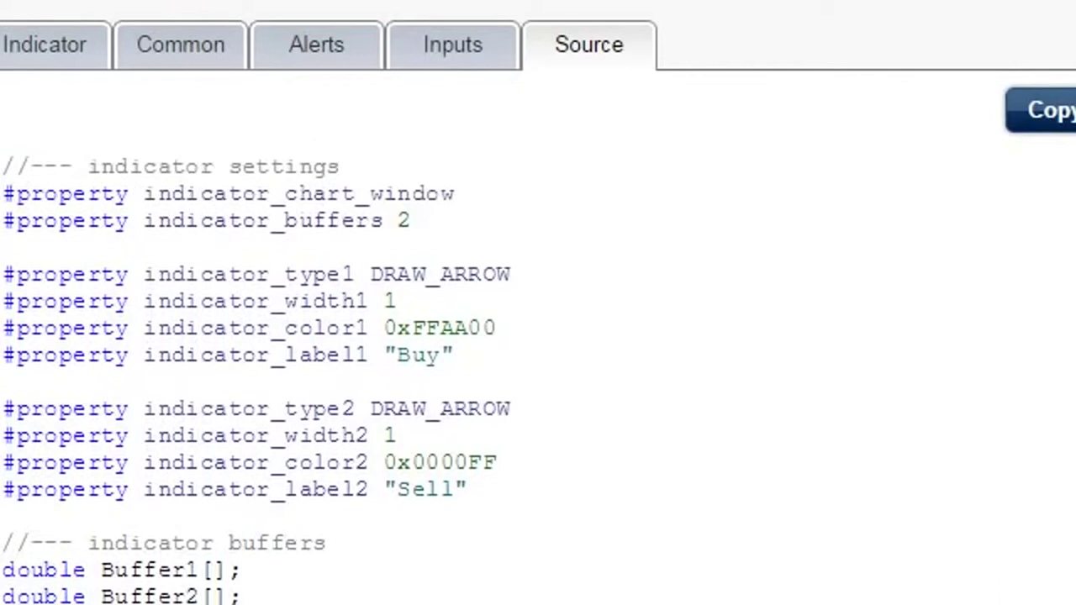
scroll(336, 370, down, 4)
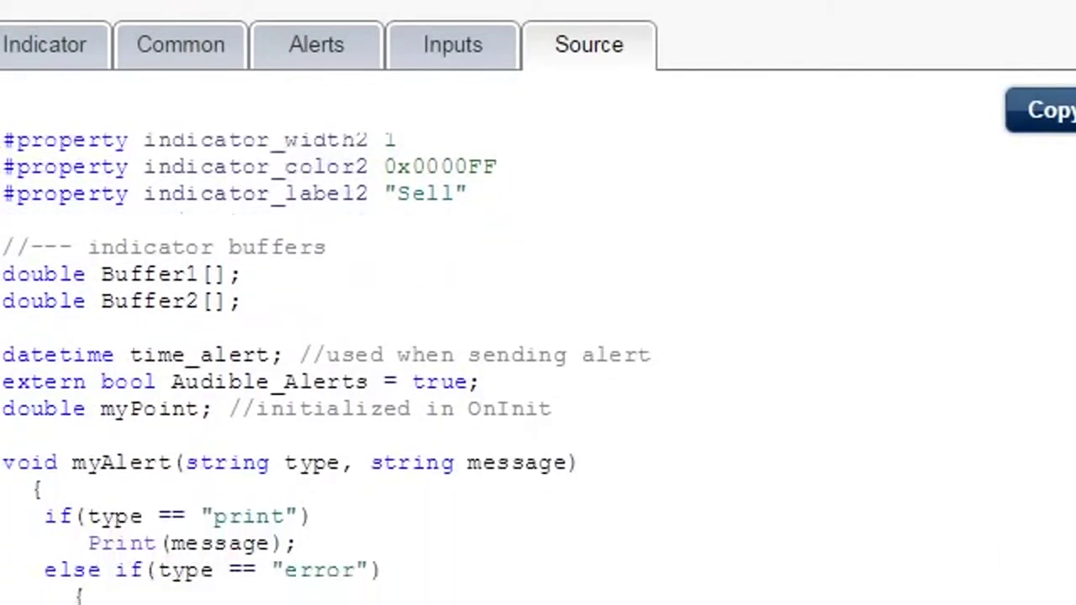
scroll(336, 370, down, 4)
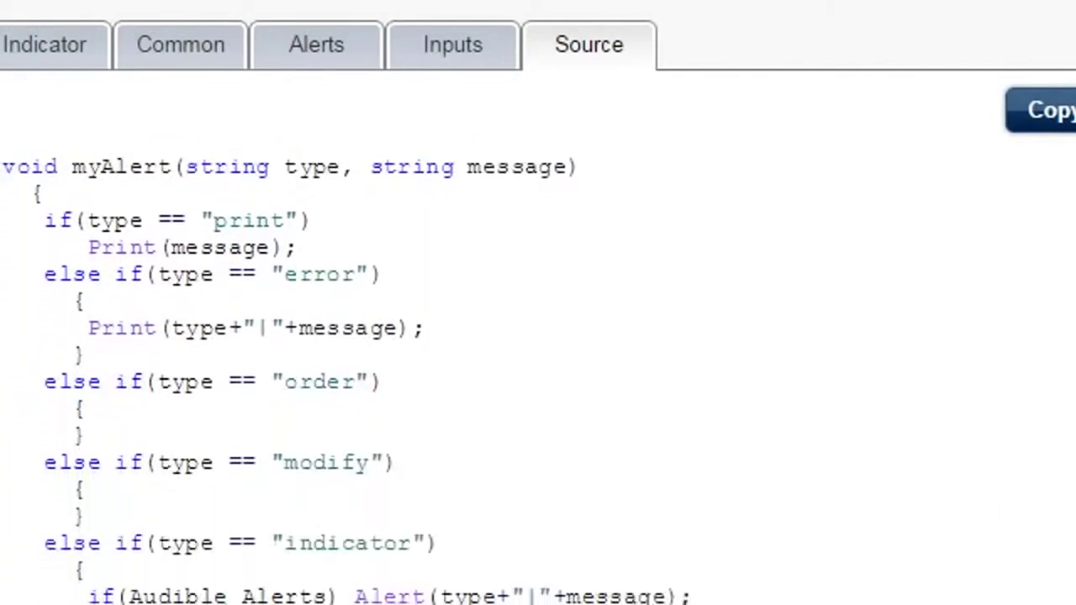
scroll(337, 370, down, 8)
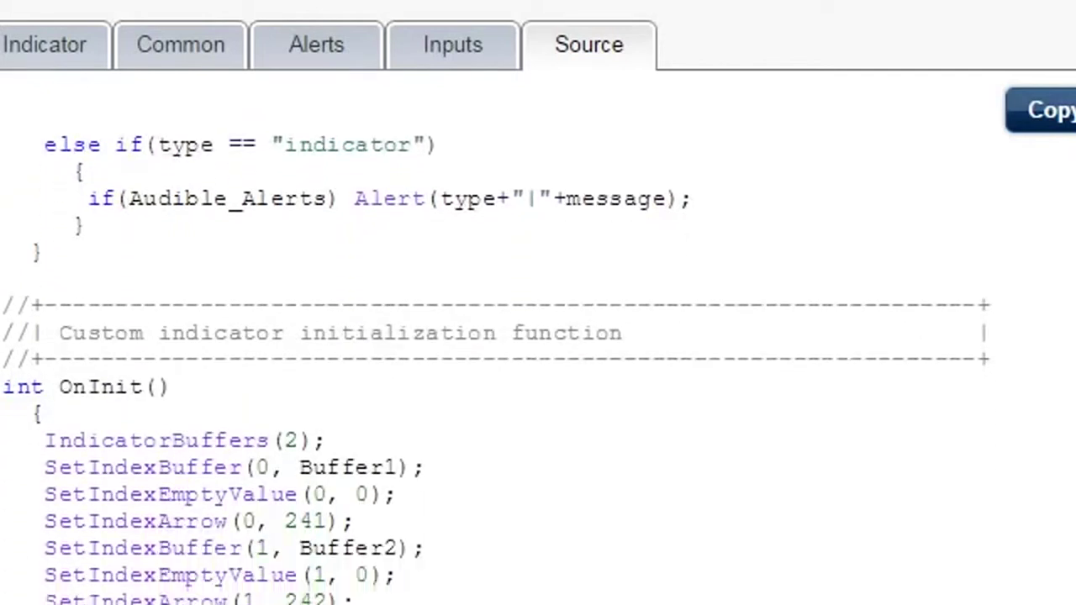
scroll(336, 369, down, 6)
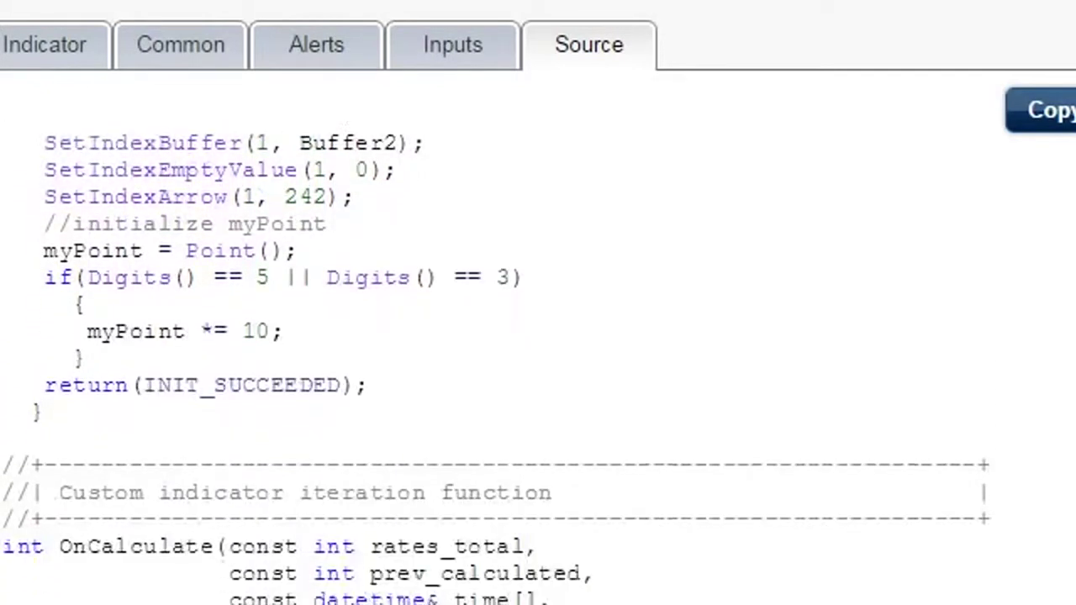
scroll(336, 370, down, 10)
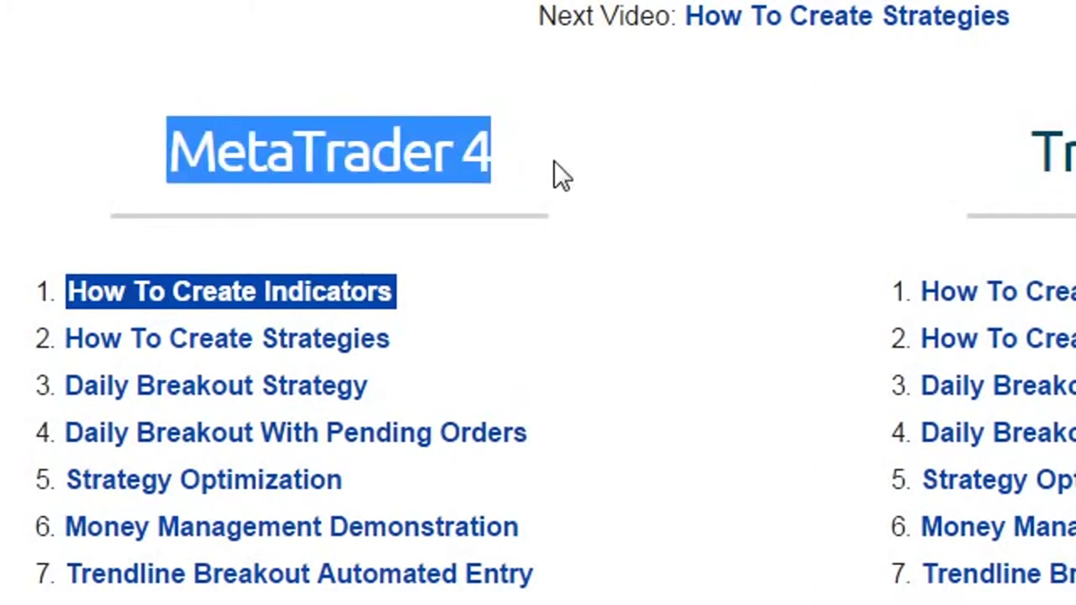
drag(832, 152, 1020, 238)
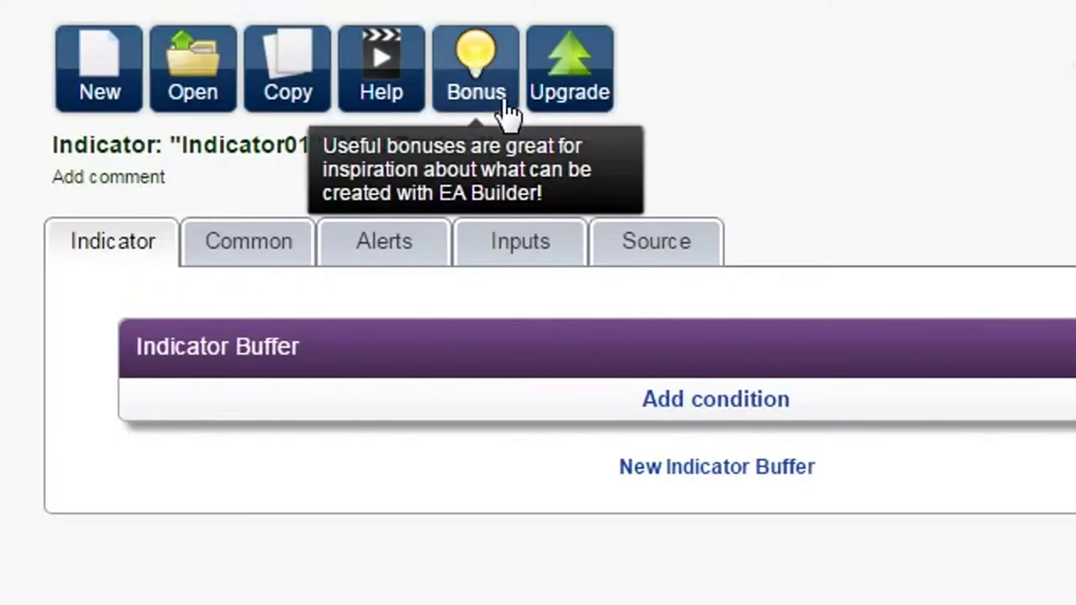
Open the bonus indicators page and look through the downloadable MetaTrader 4 and TradeStation indicators.
click(476, 84)
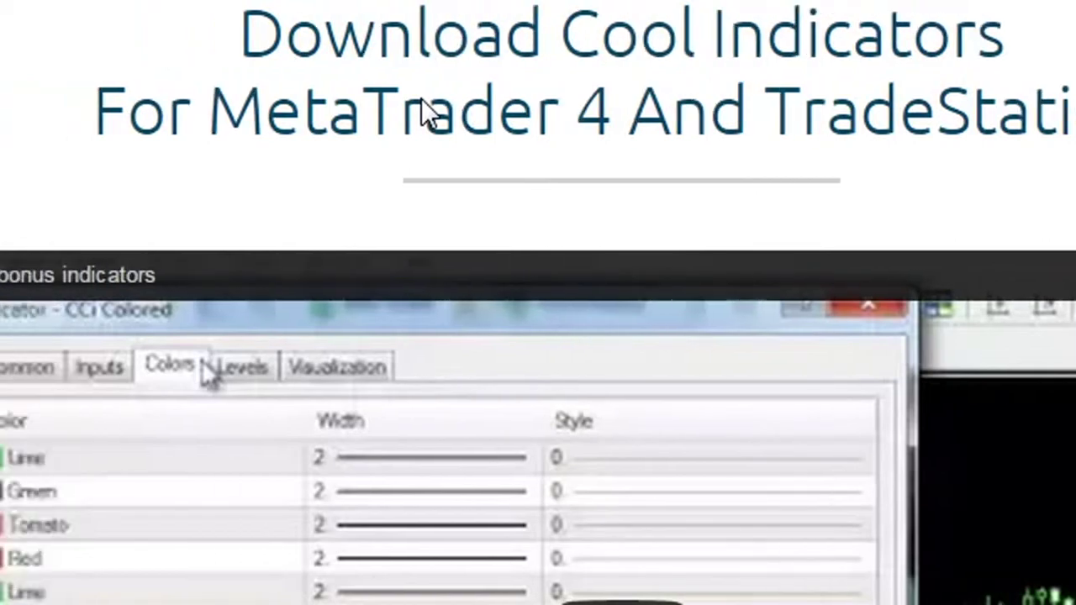
scroll(429, 114, down, 5)
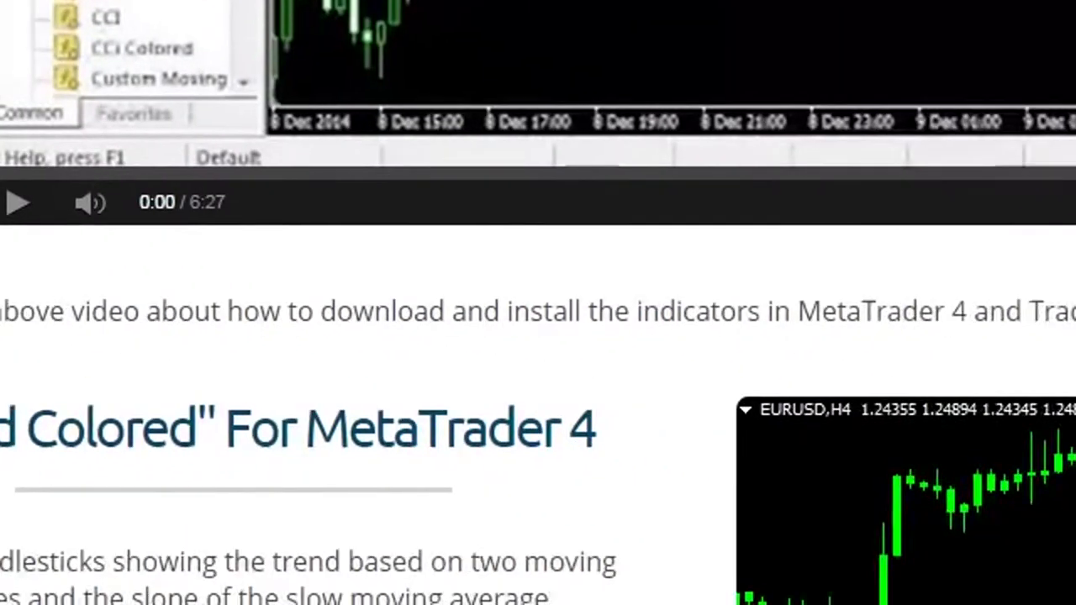
scroll(538, 303, down, 5)
scroll(538, 303, down, 6)
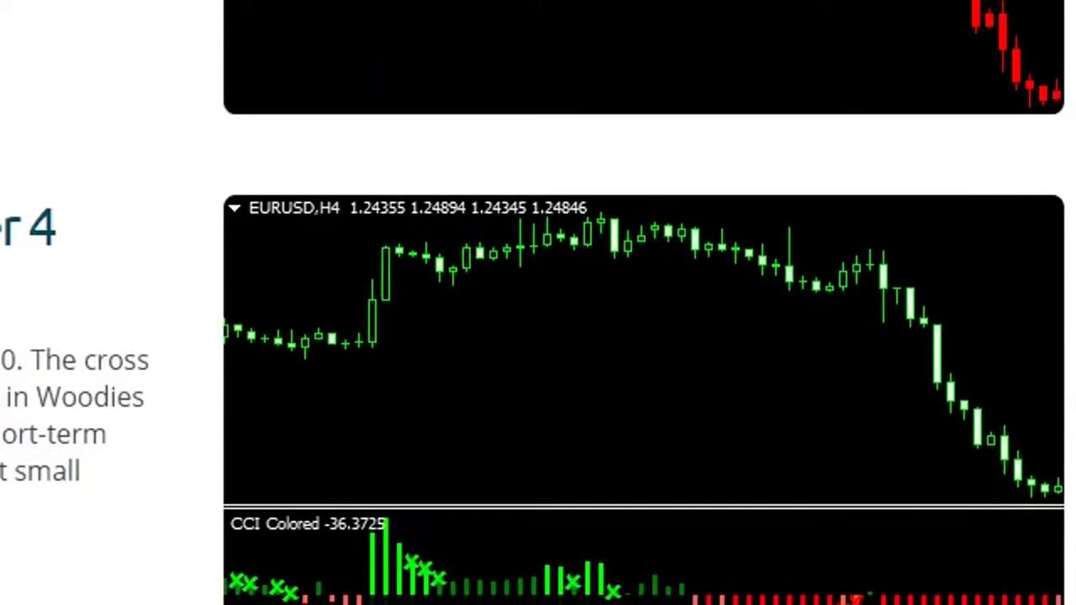
scroll(538, 303, down, 4)
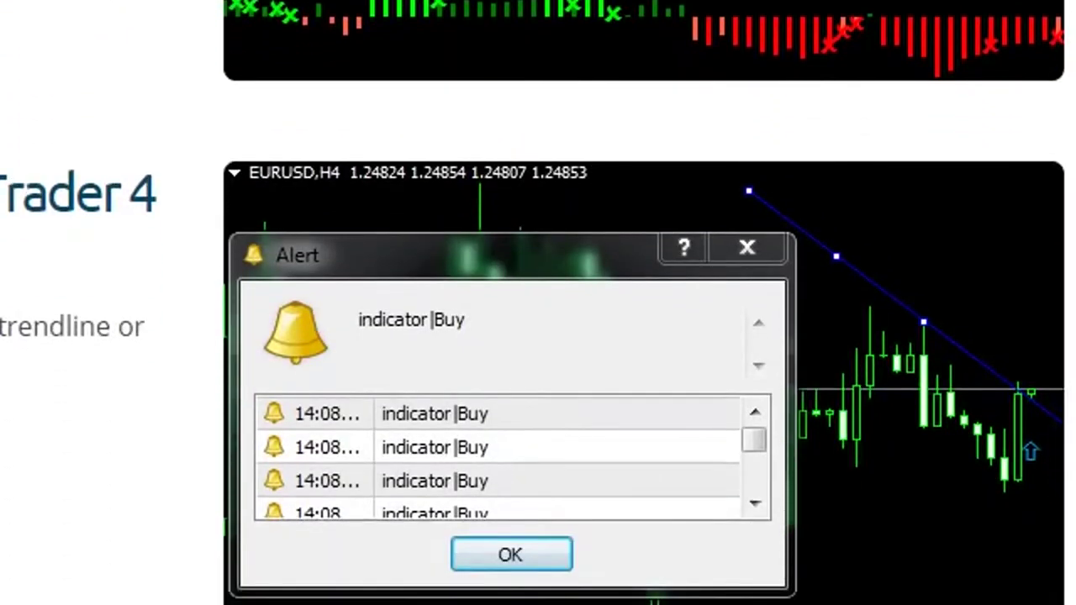
scroll(538, 303, down, 7)
scroll(538, 303, down, 11)
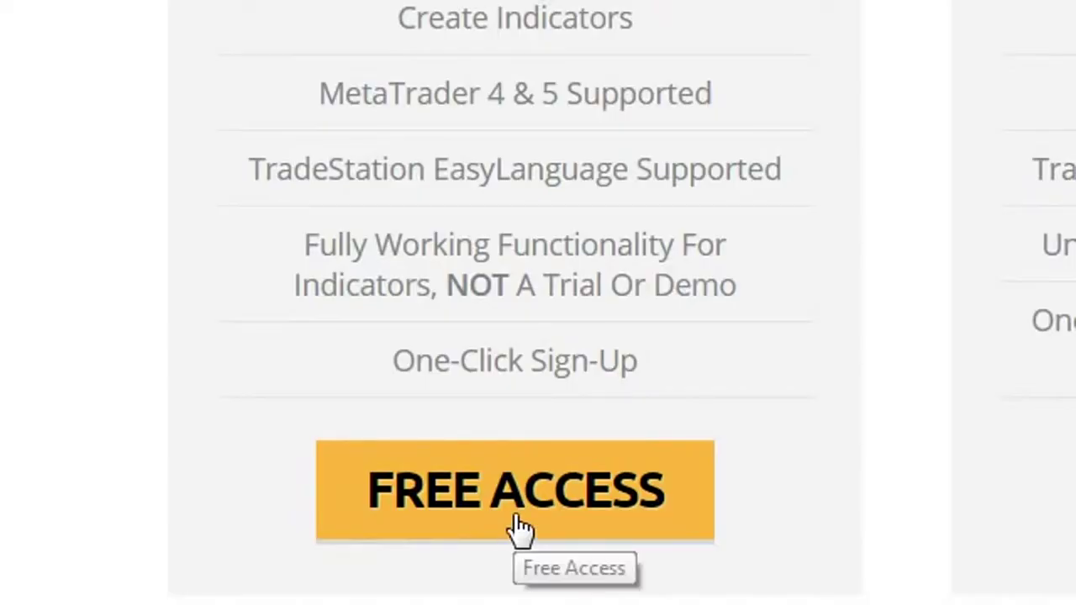
Enter the builder with free access, start a new TradeStation item and open its choice of types.
click(509, 509)
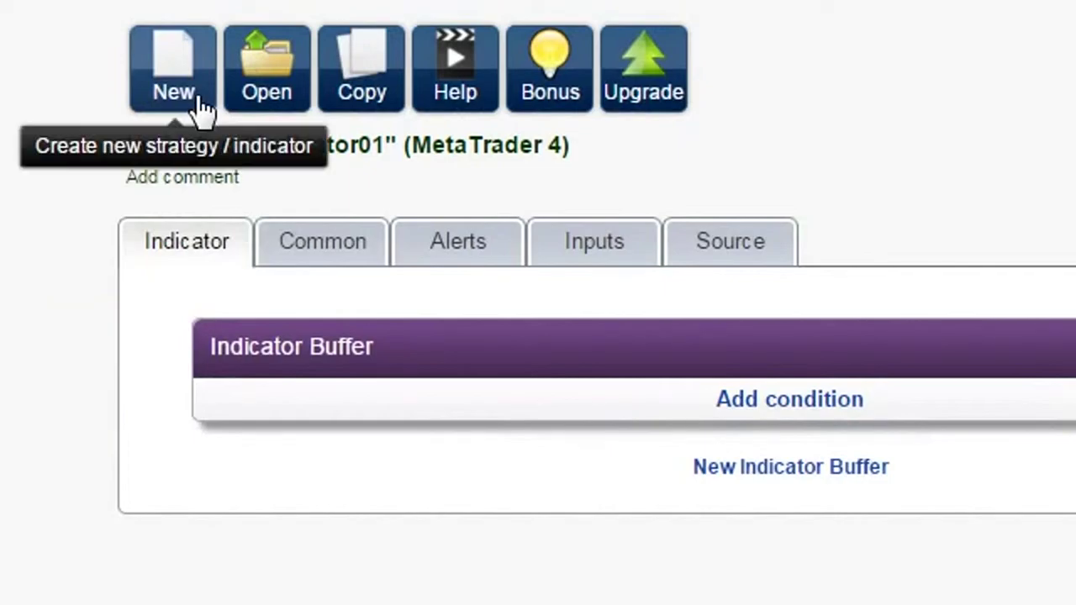
click(200, 108)
click(542, 118)
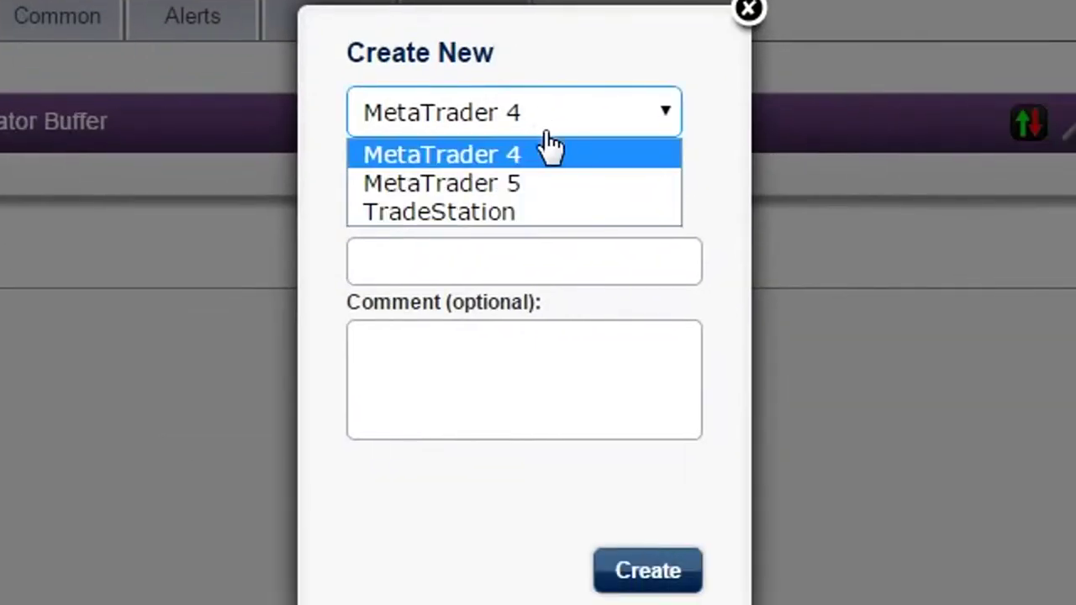
click(540, 210)
click(543, 173)
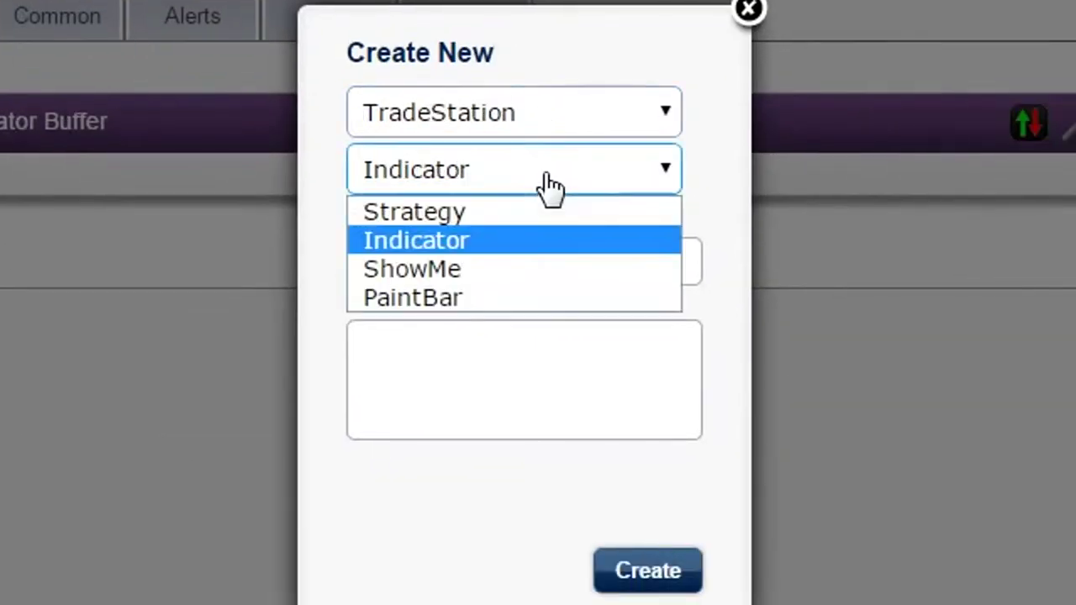